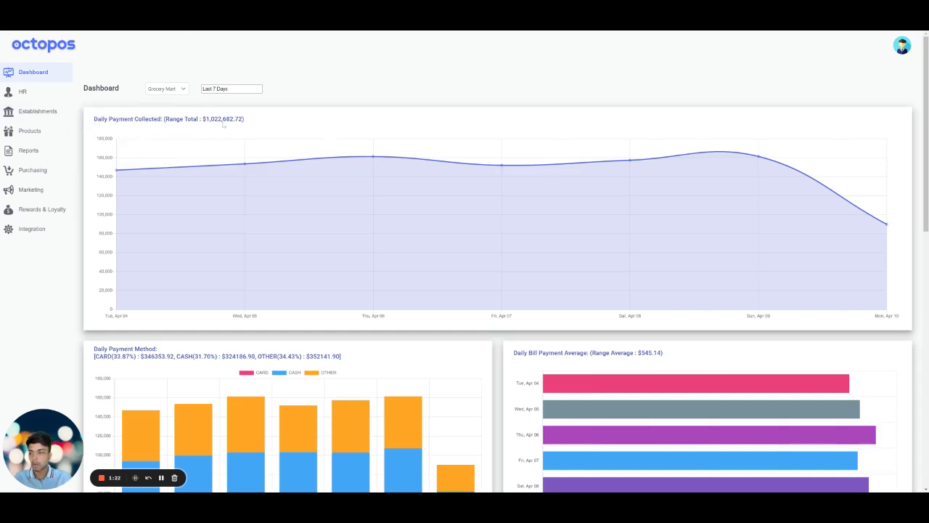
Open the products list and start creating a new product
mouse_move(32, 135)
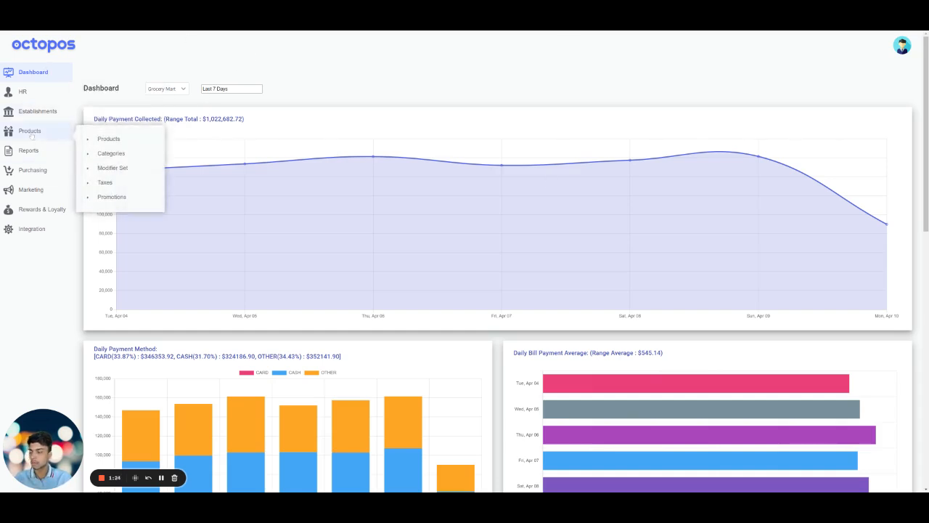
left_click(108, 140)
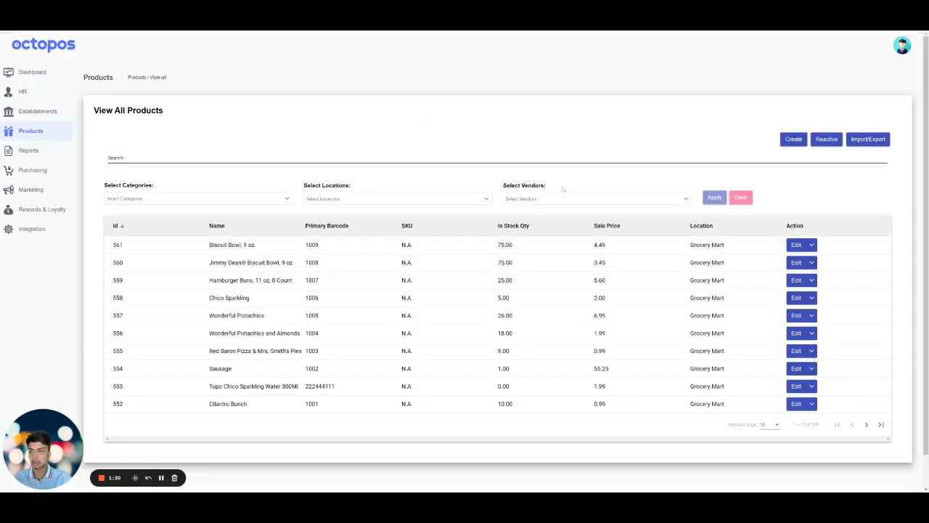
left_click(792, 142)
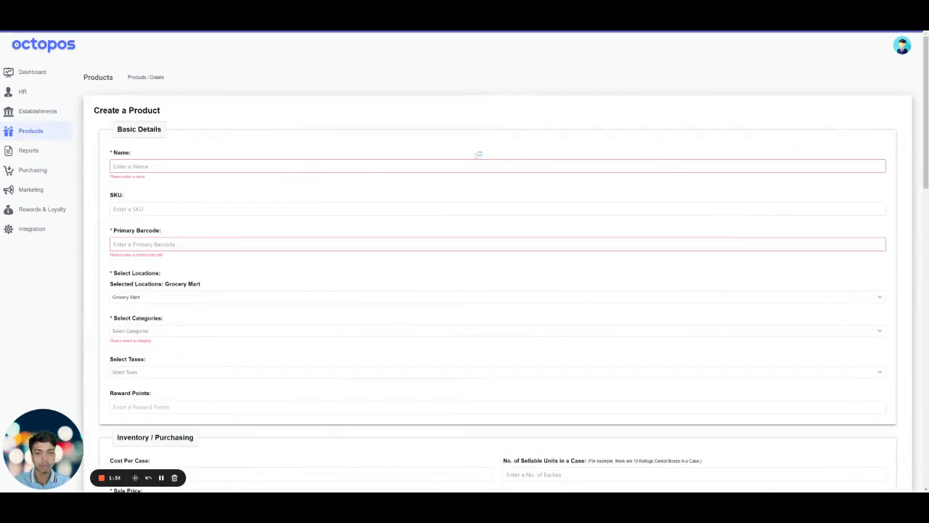
Name the new product "Nestle Kitkat 41.5g"
left_click(289, 168)
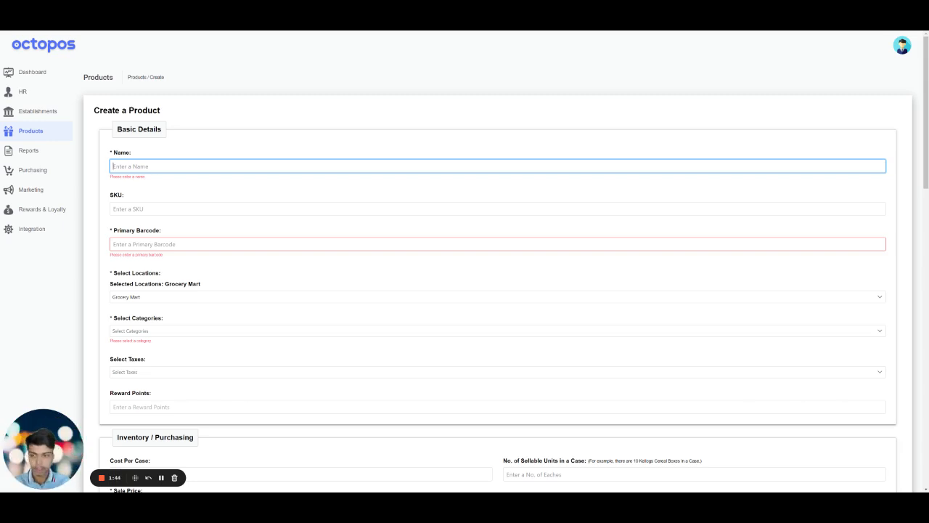
type("Nel")
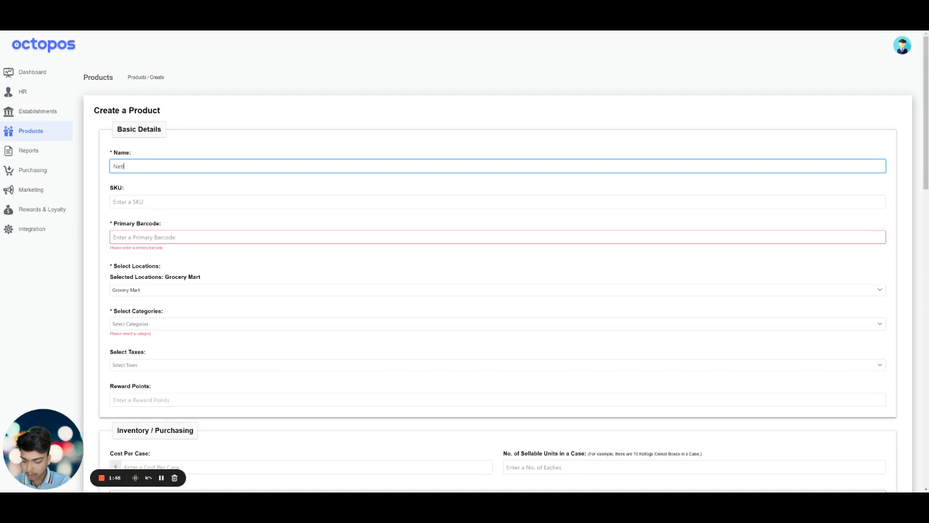
type("tle Ki")
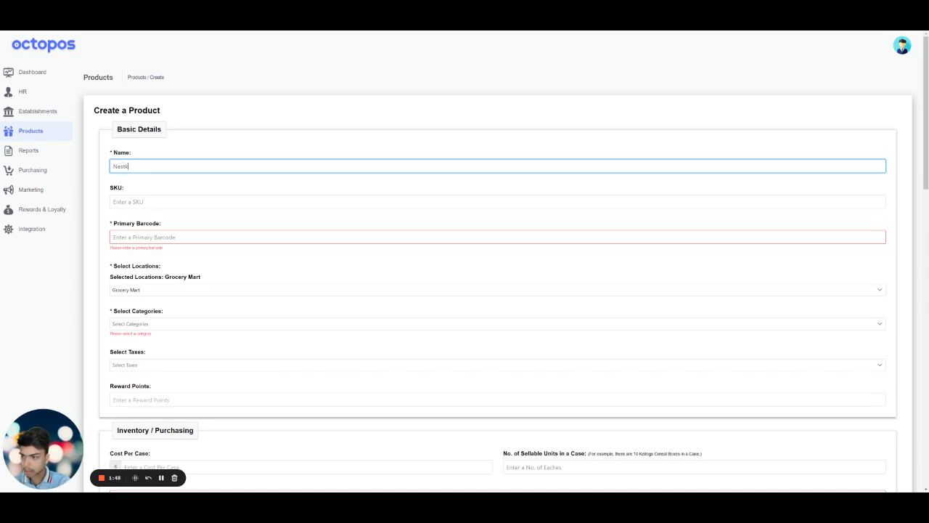
key("BackSpace")
key("BackSpace")
key("BackSpace")
key("BackSpace")
key("BackSpace")
key("BackSpace")
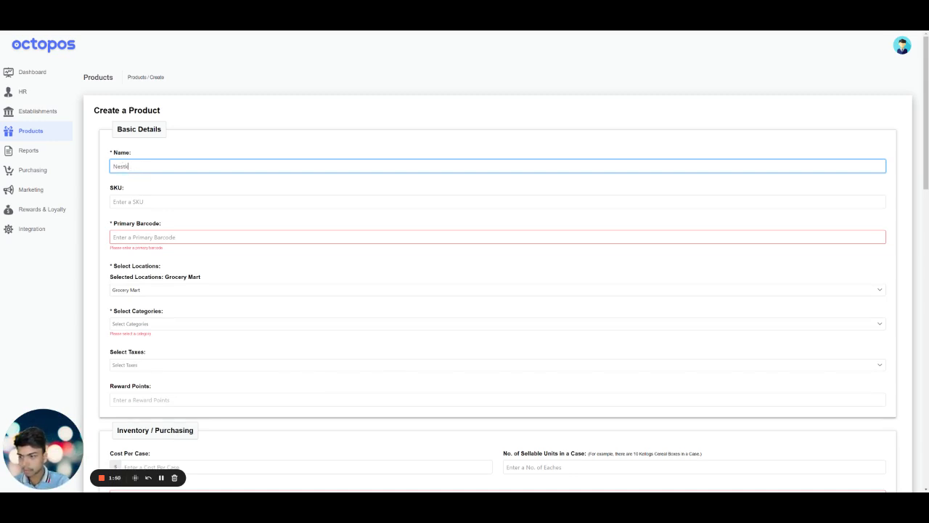
type("tle kitkat ")
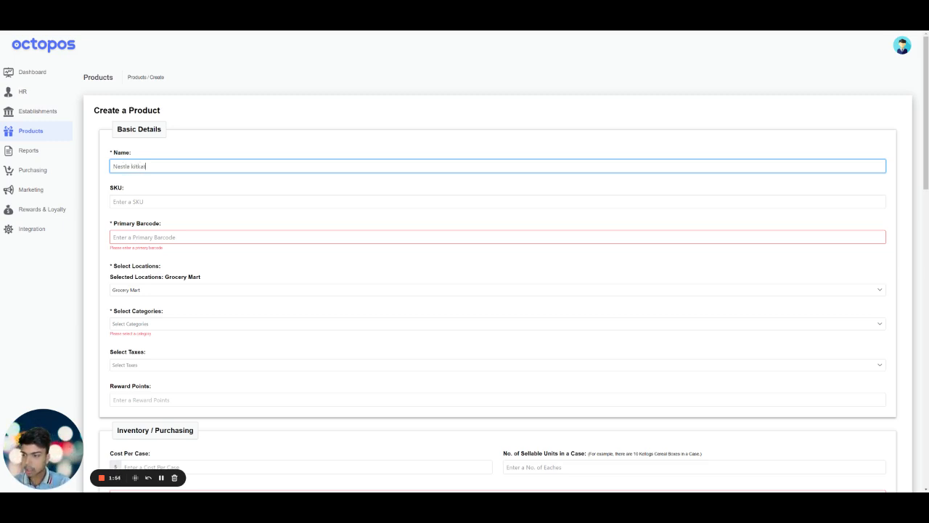
type("41.5g")
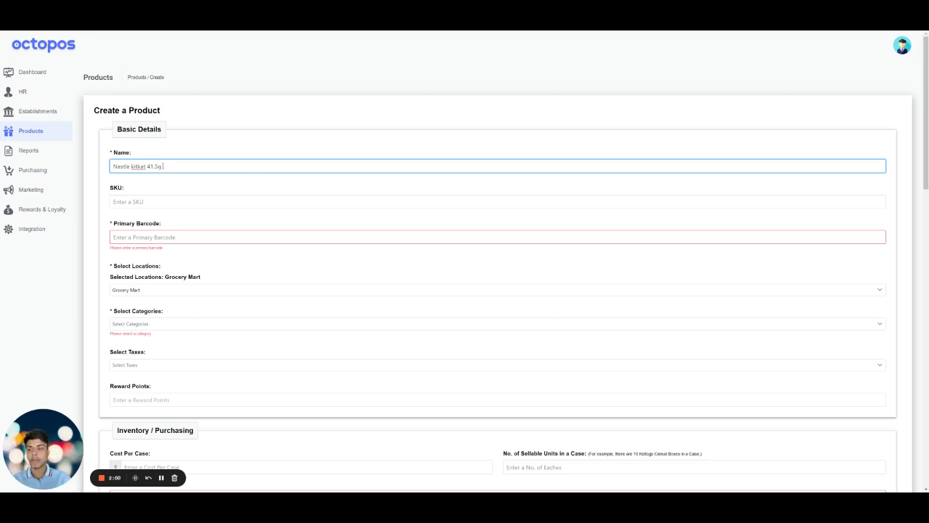
key("BackSpace")
type("K")
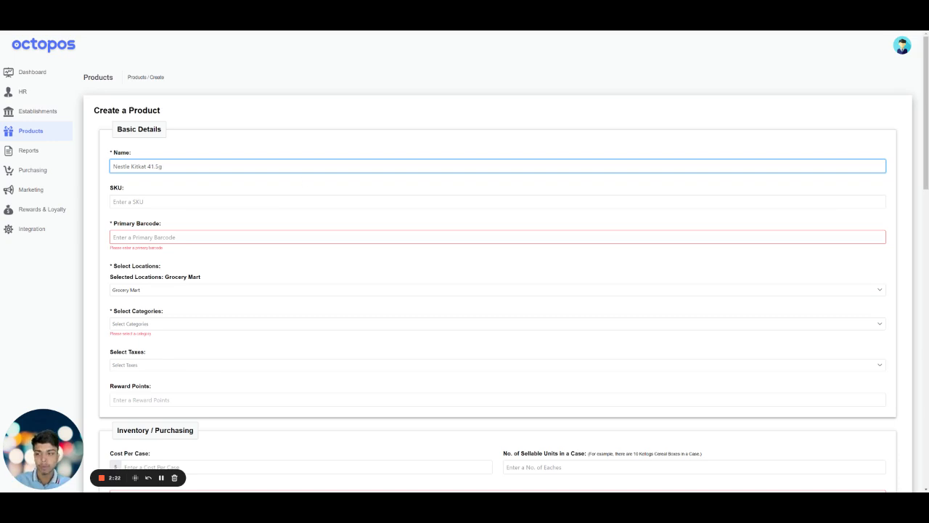
key("ctrl+shift+Left")
key("Right")
Leave the SKU empty, enter 761030392/8196 as the primary barcode, and keep Grocery Mart as the product's location
left_click(237, 200)
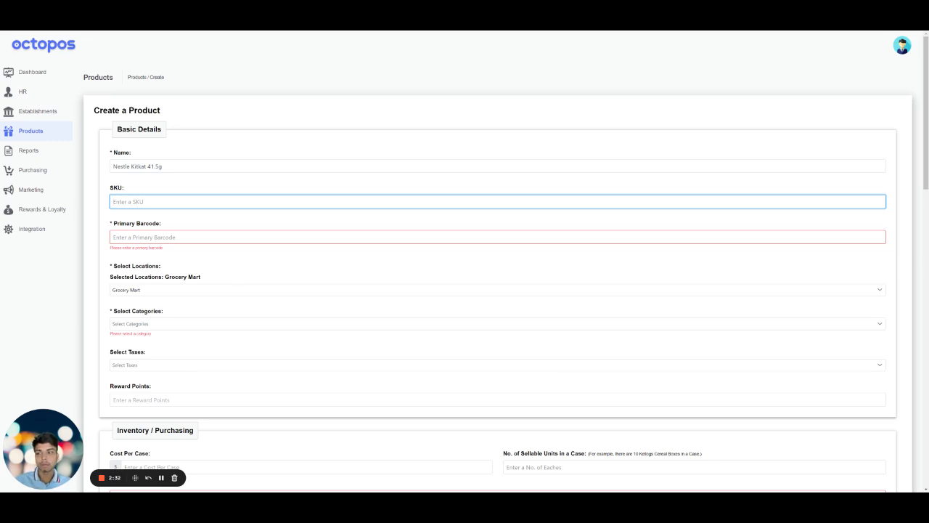
left_click(168, 234)
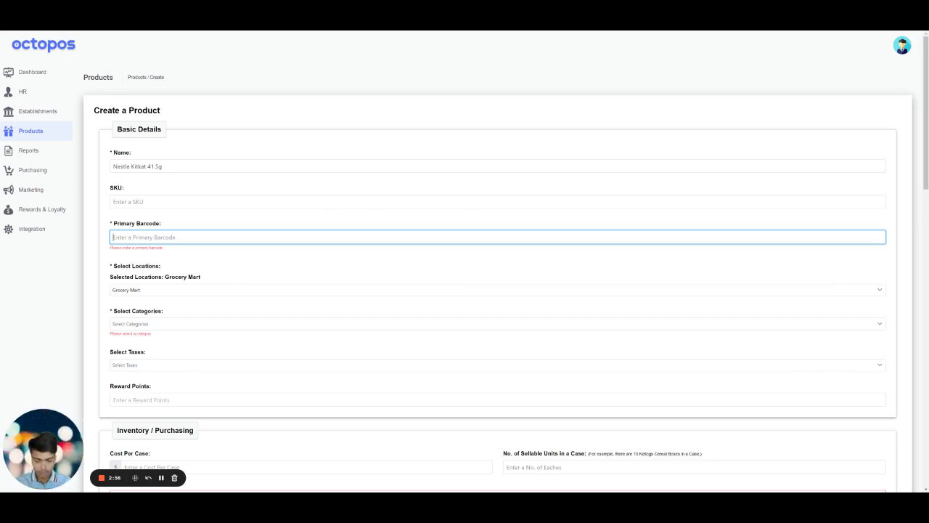
type("7")
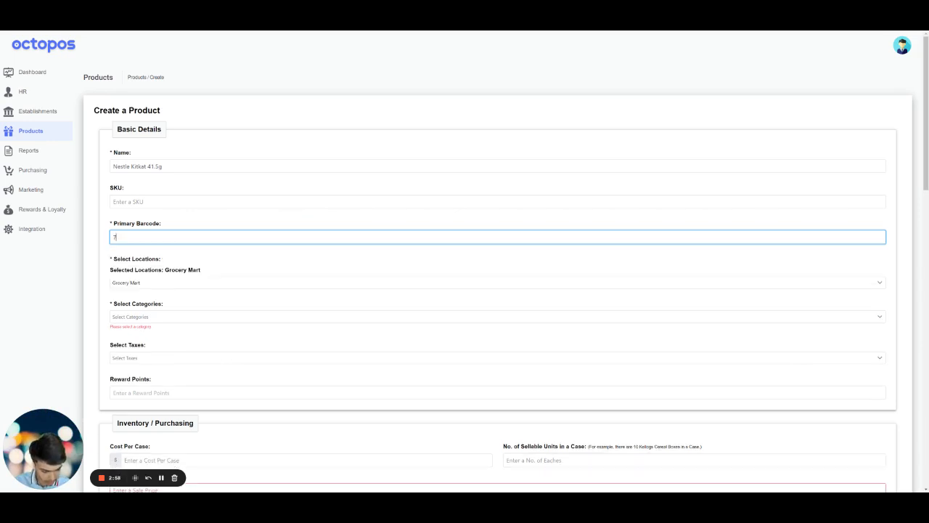
type("6103039")
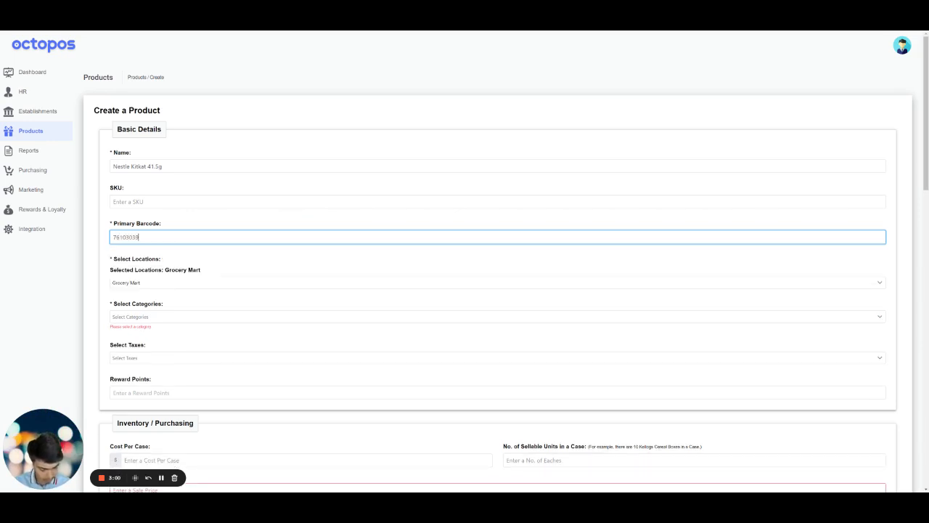
type("278196")
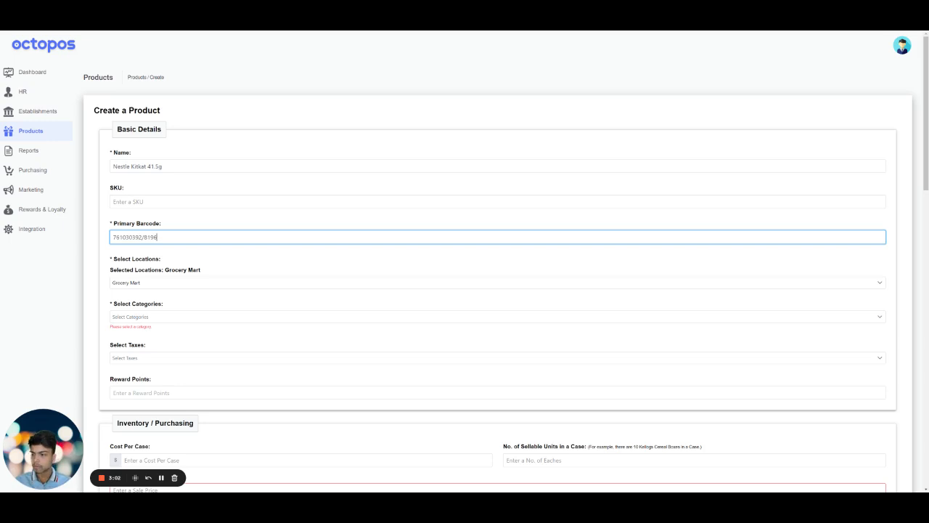
left_click(210, 284)
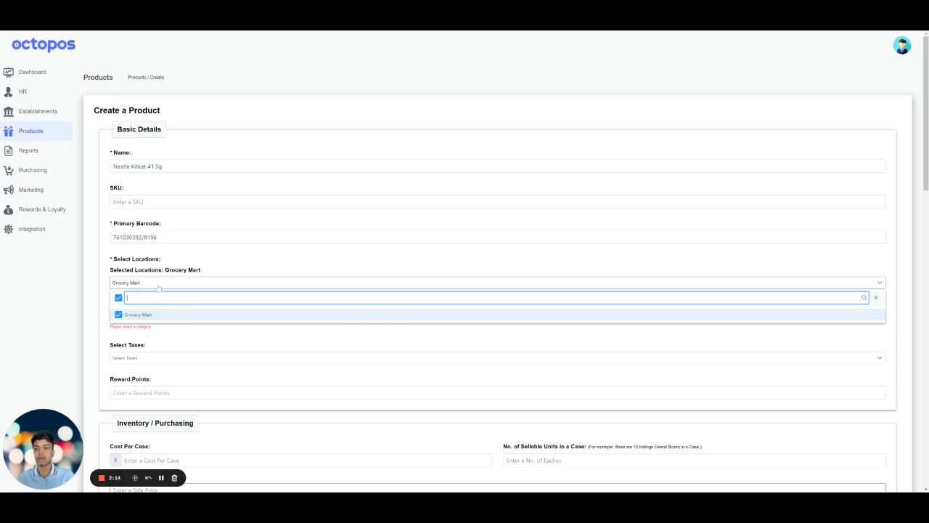
left_click(158, 284)
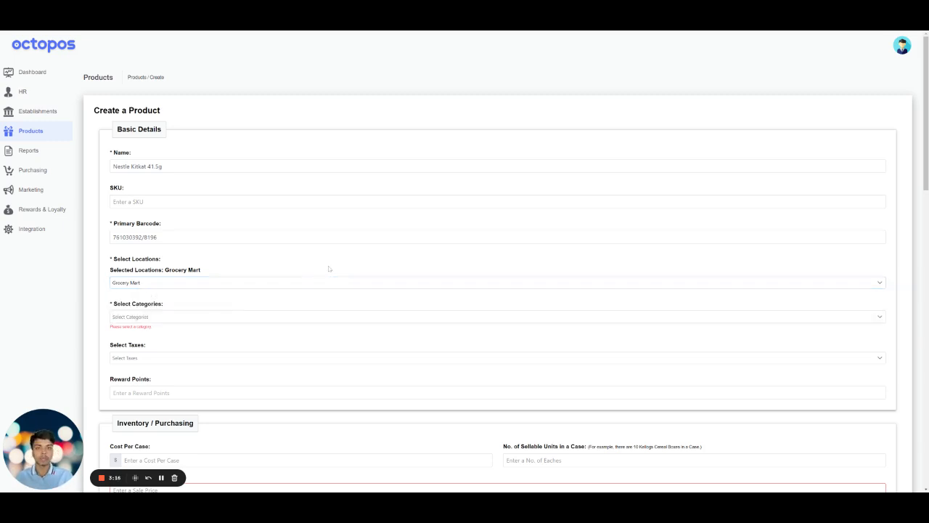
Assign the product to the Snacks & Candy and Snacks categories
scroll(290, 271, "down", 1)
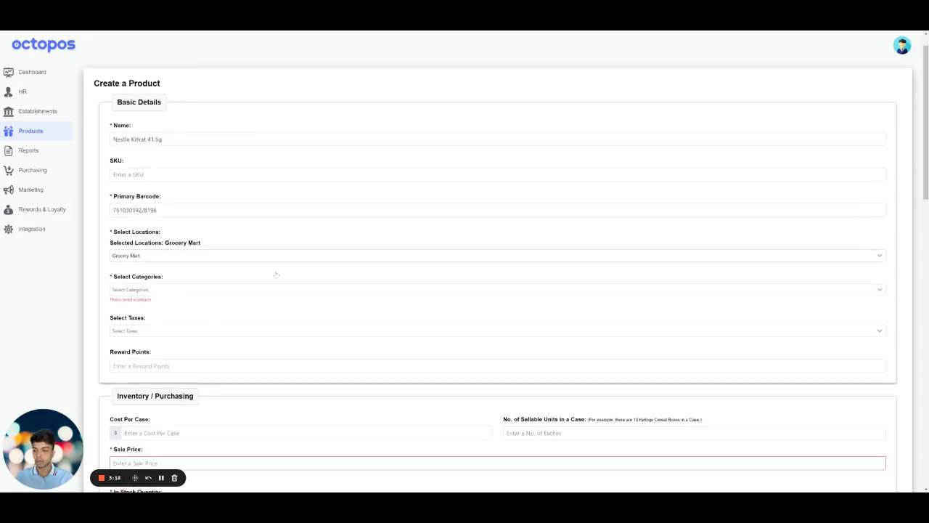
left_click(149, 245)
type("snacks")
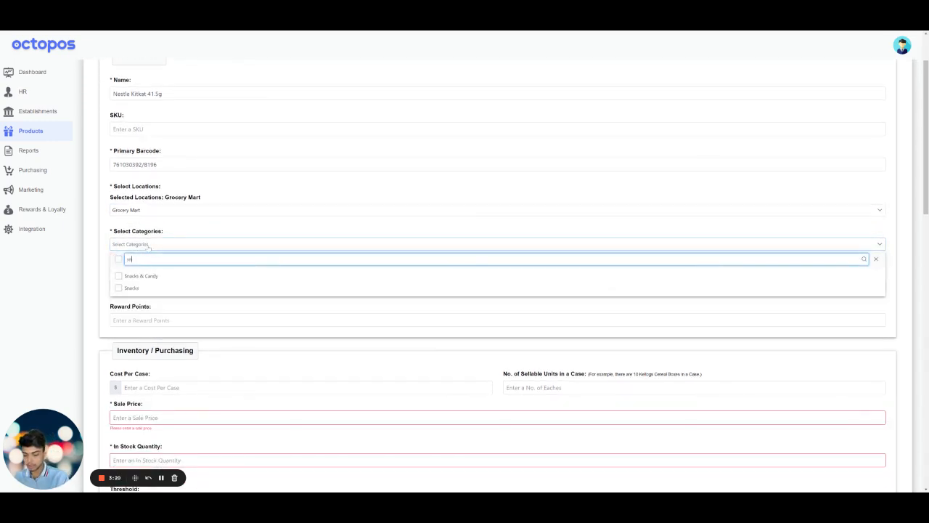
left_click(163, 274)
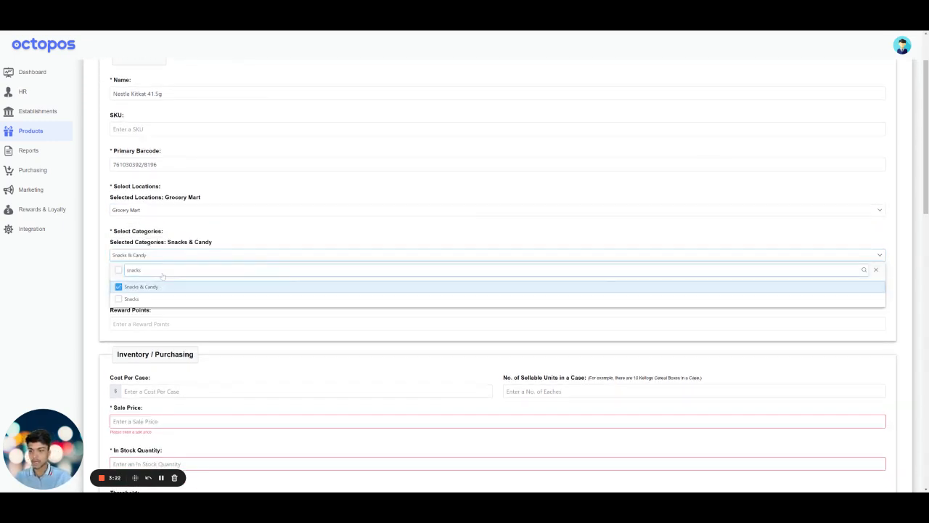
left_click(197, 255)
left_click(196, 255)
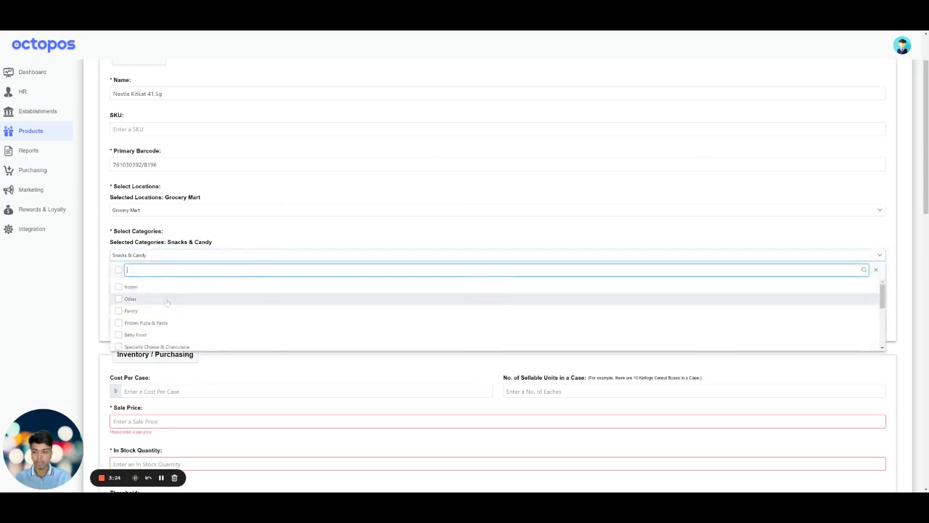
type("snack")
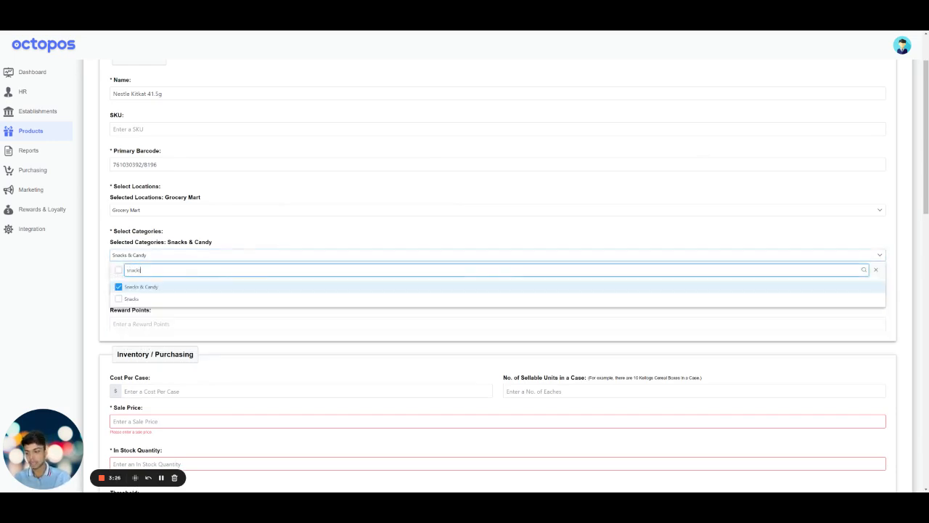
left_click(160, 298)
left_click(275, 235)
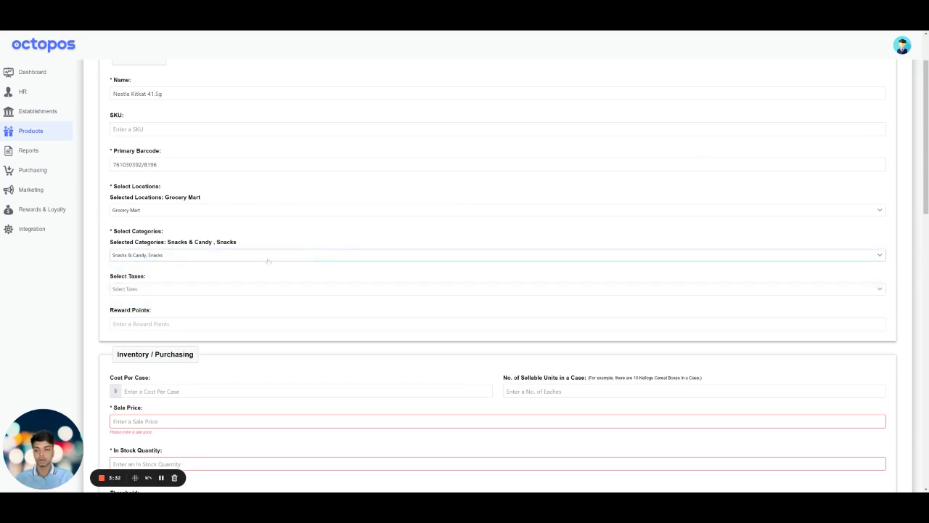
Apply the AZ Sales Tax of 8.05 to the product and set its reward points to 2
left_click(163, 289)
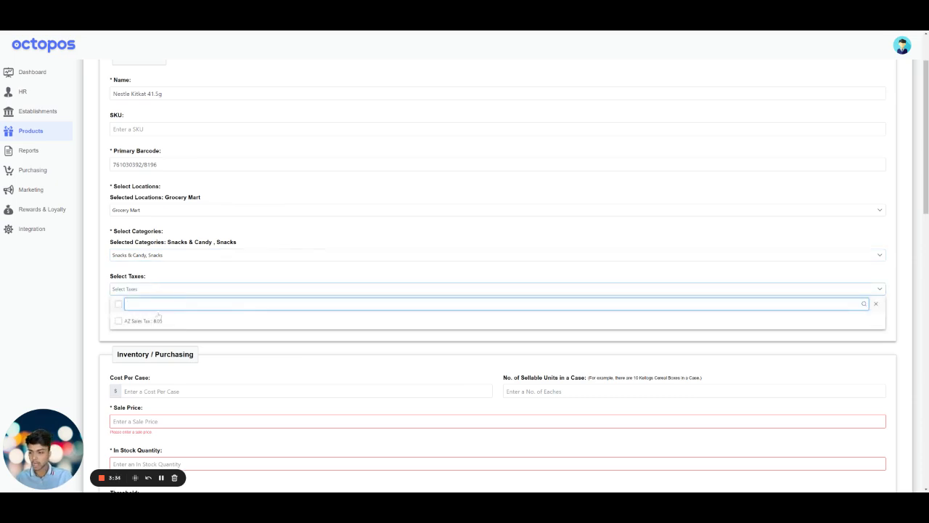
left_click(142, 322)
left_click(304, 276)
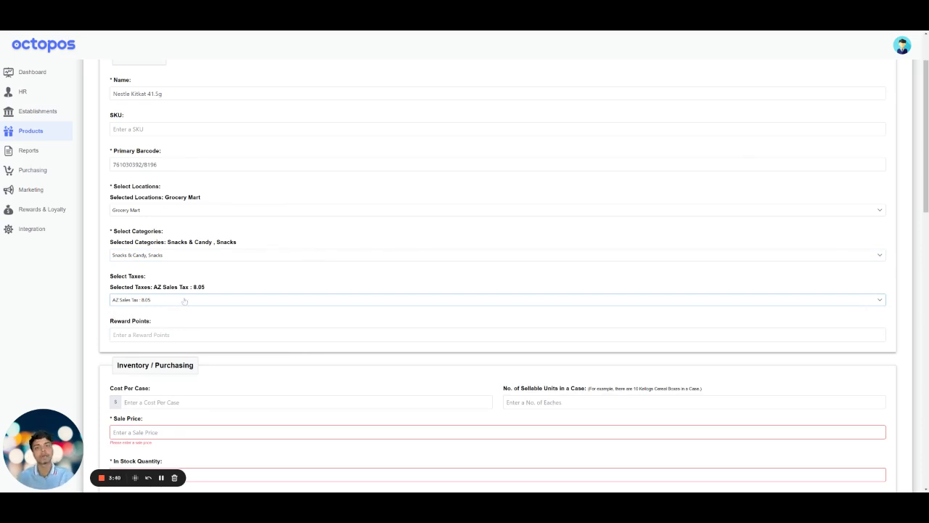
scroll(218, 305, "down", 1)
left_click(149, 262)
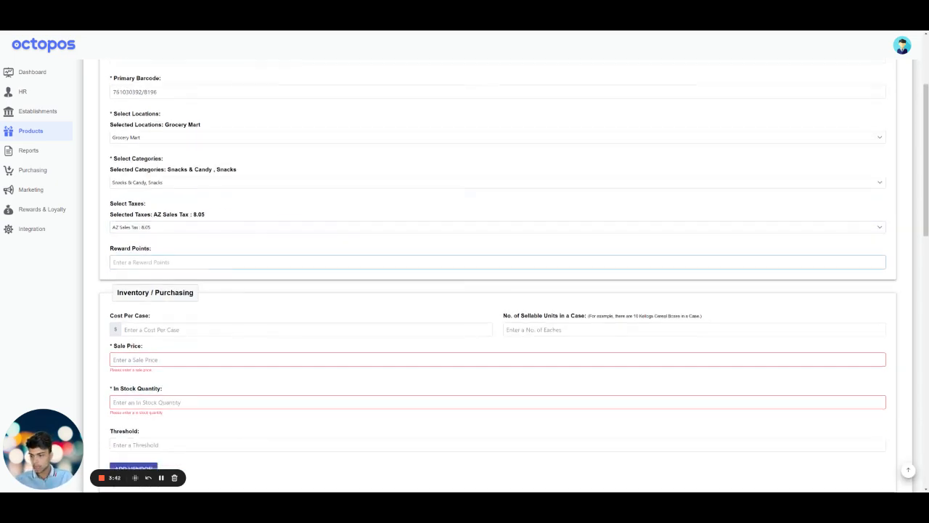
type("2")
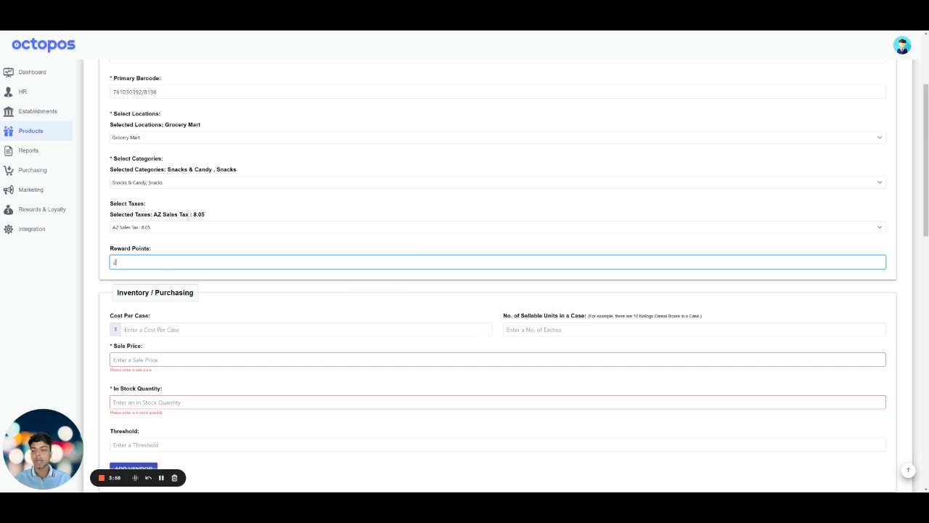
Set the cost per case to 18 dollars and the number of sellable units in a case to 12
scroll(159, 268, "down", 1)
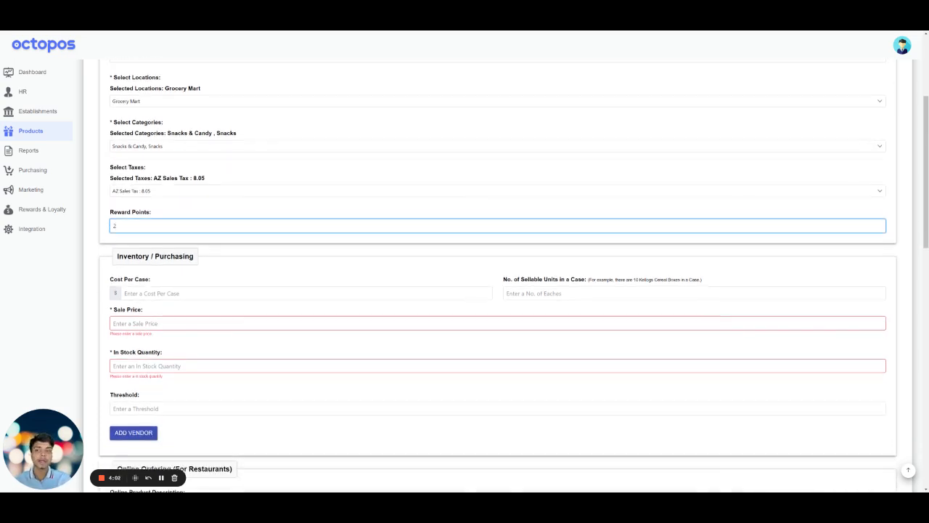
left_click(178, 293)
scroll(177, 292, "down", 1)
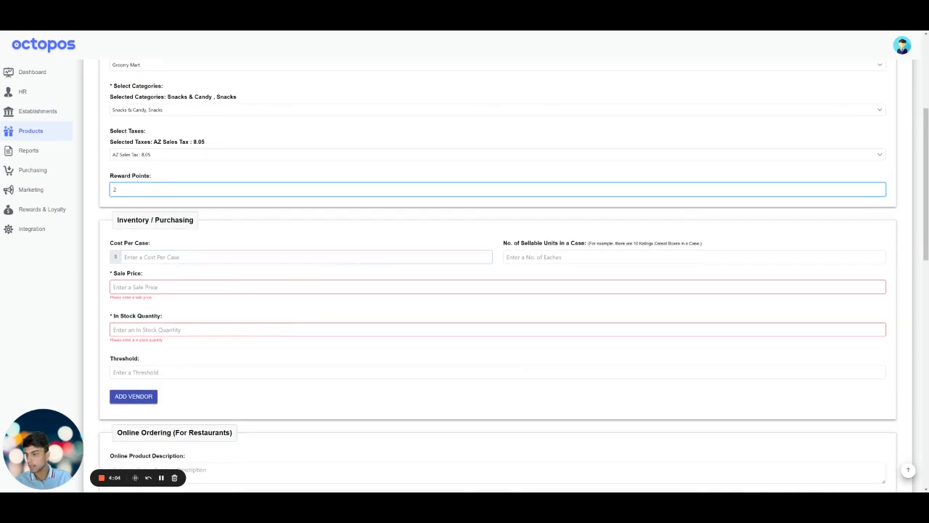
type("18")
key("Tab")
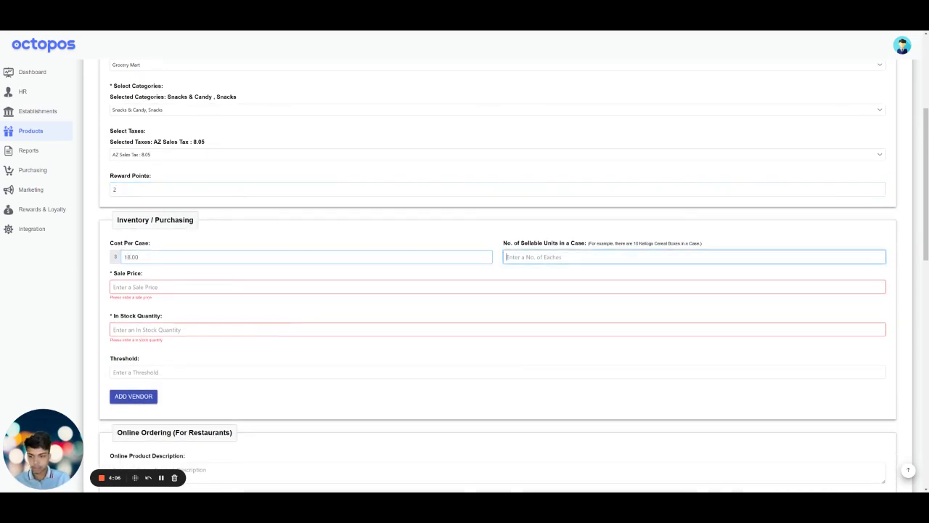
type("12")
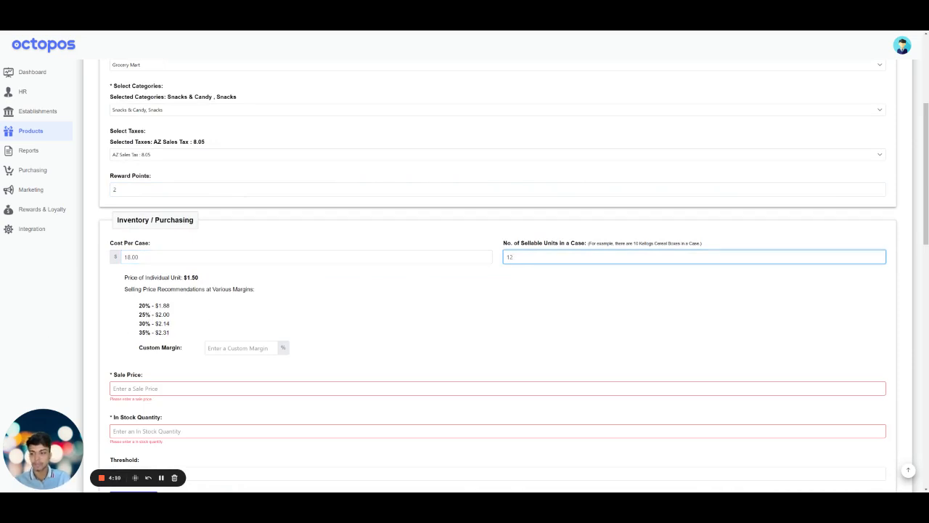
Review the individual unit price and the selling price recommendations at the various margins
left_click_drag(123, 276, 187, 344)
left_click(298, 290)
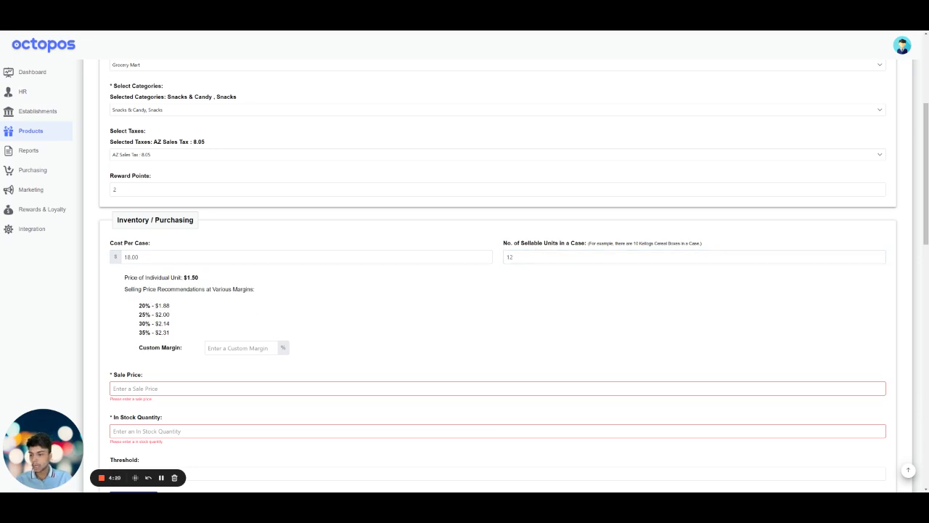
left_click_drag(138, 304, 175, 335)
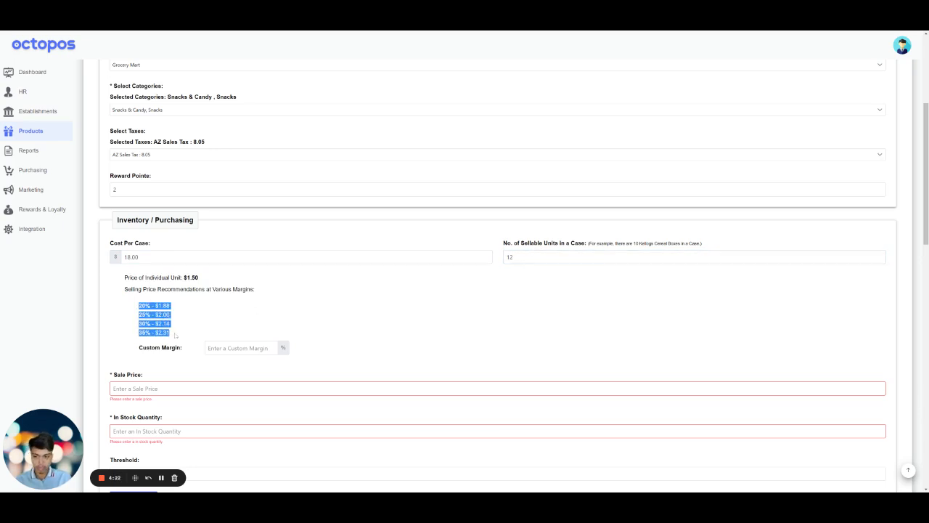
left_click(164, 324)
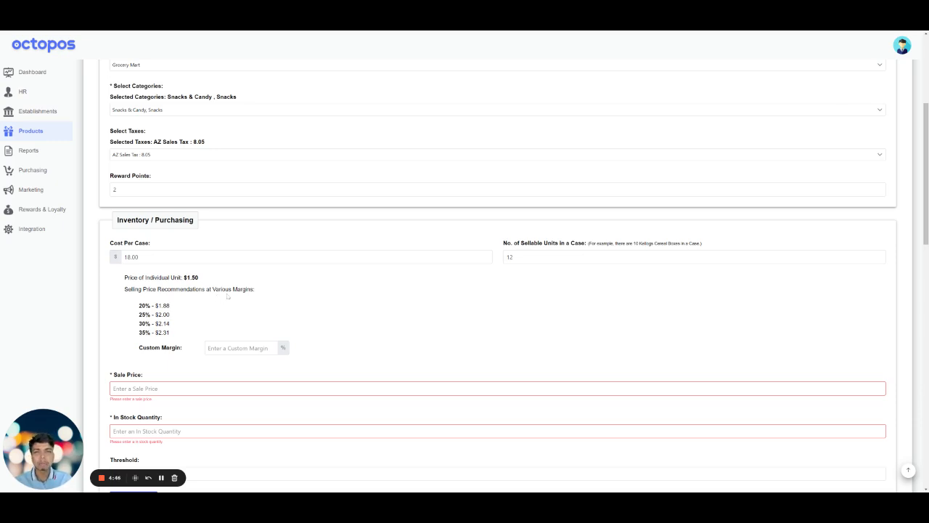
Enter a custom margin of 60.00% and copy the suggested selling price of 3.75 into the product's sale price
left_click(240, 348)
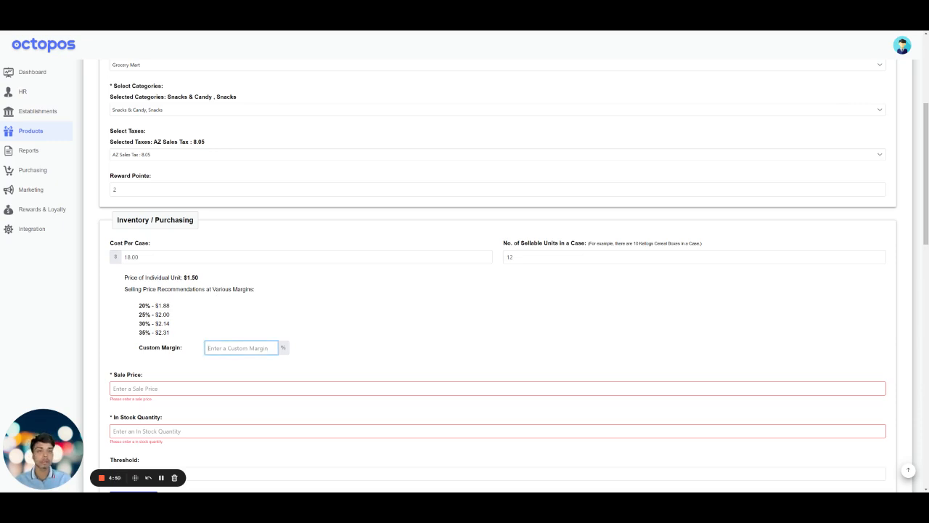
type("60")
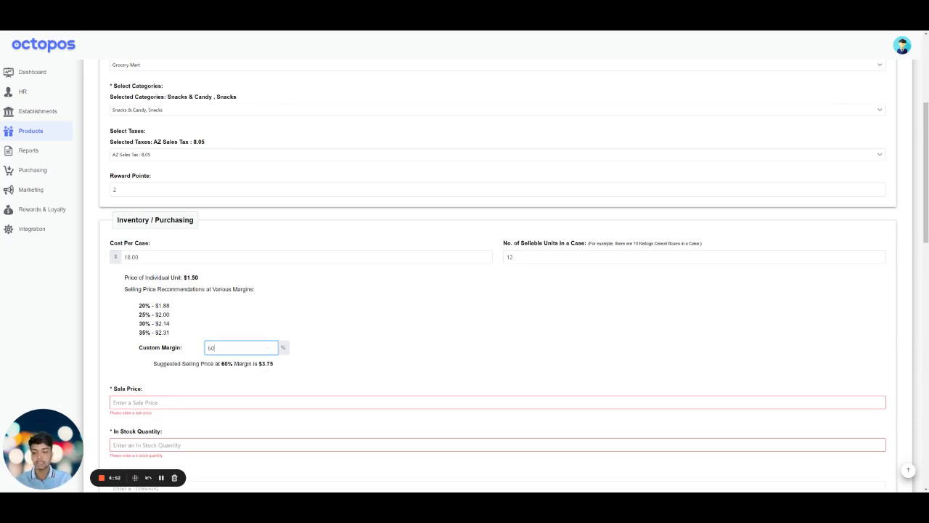
type(".00")
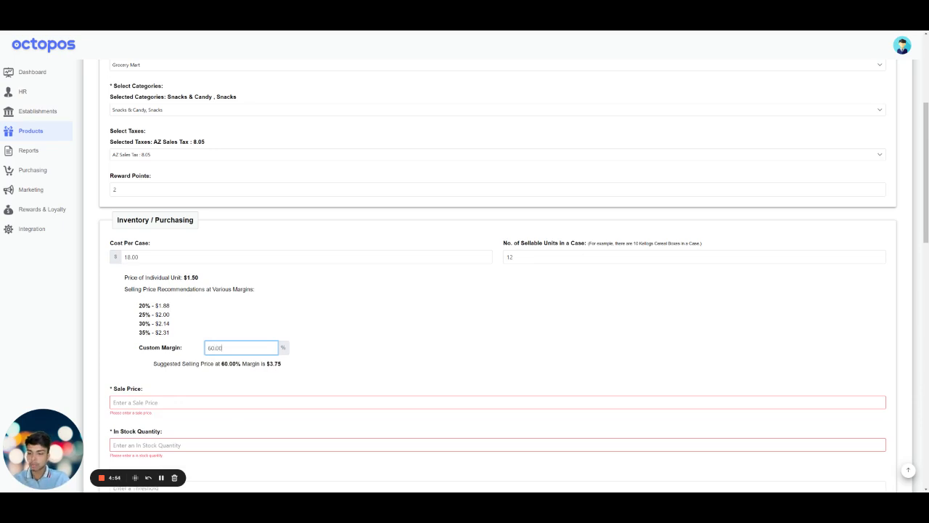
left_click(300, 353)
left_click_drag(266, 364, 288, 368)
key("ctrl+c")
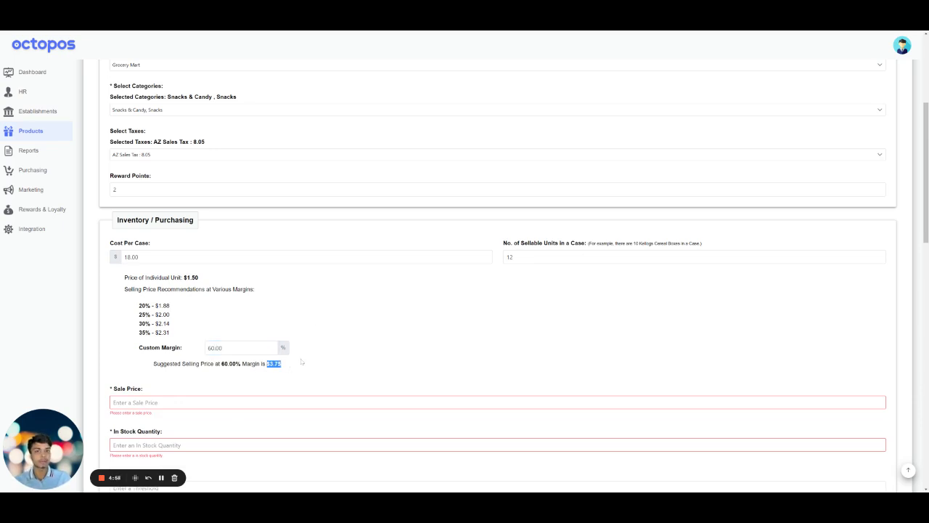
left_click(279, 402)
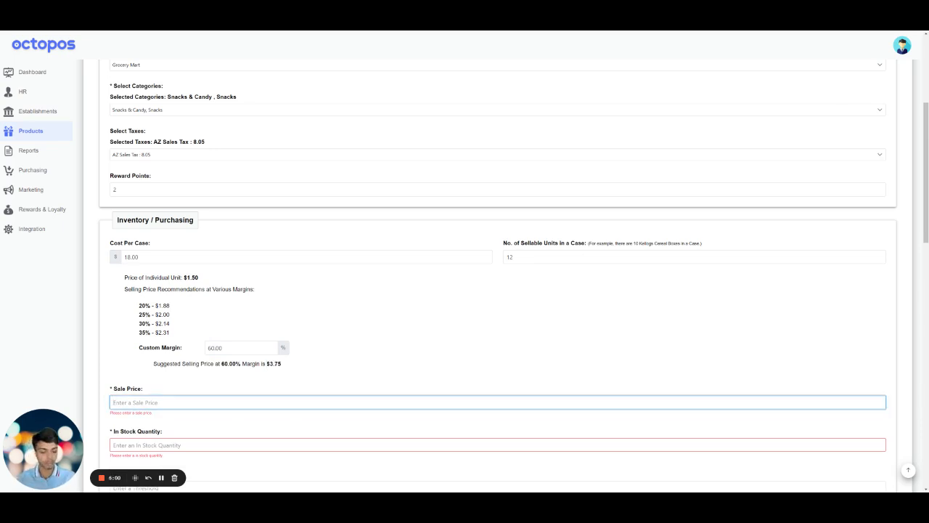
key("ctrl+v")
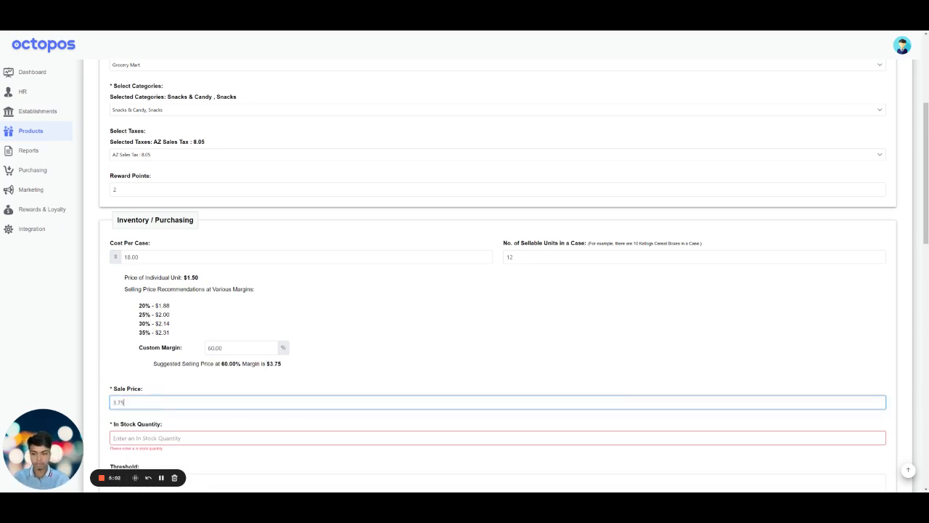
Set the in-stock quantity to 12 and the threshold to 5
scroll(263, 397, "down", 1)
left_click(257, 398)
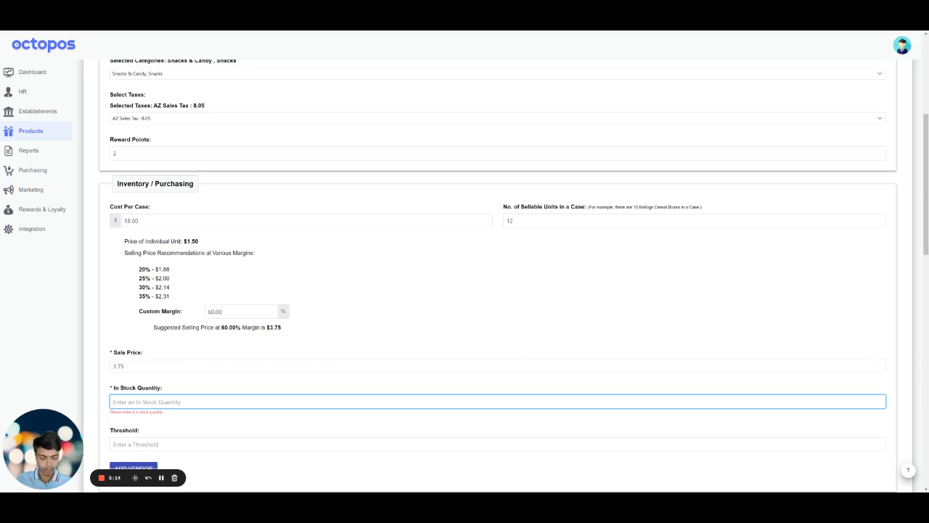
type("12")
key("Tab")
type("5")
key("shift+Tab")
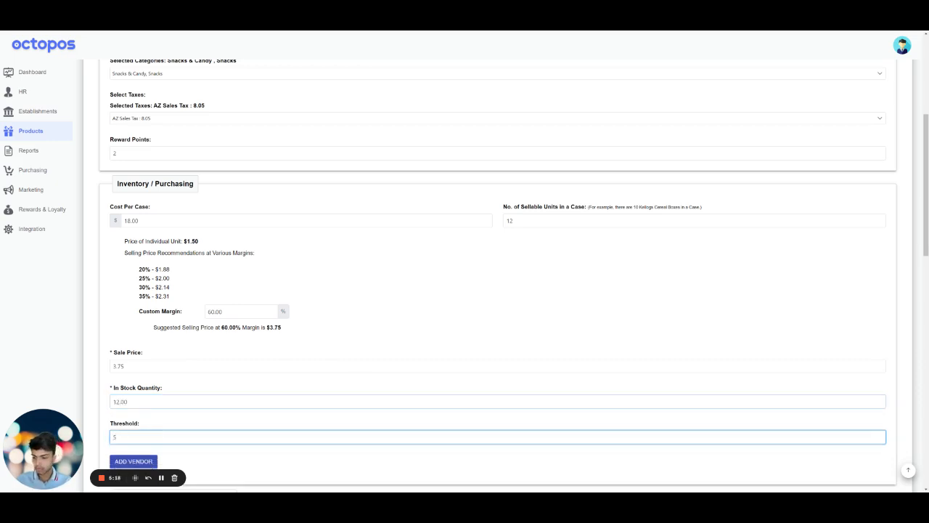
Add Krogers as the product's vendor with item code 6985321 and close the vendor dialog
scroll(498, 290, "down", 1)
scroll(147, 361, "down", 1)
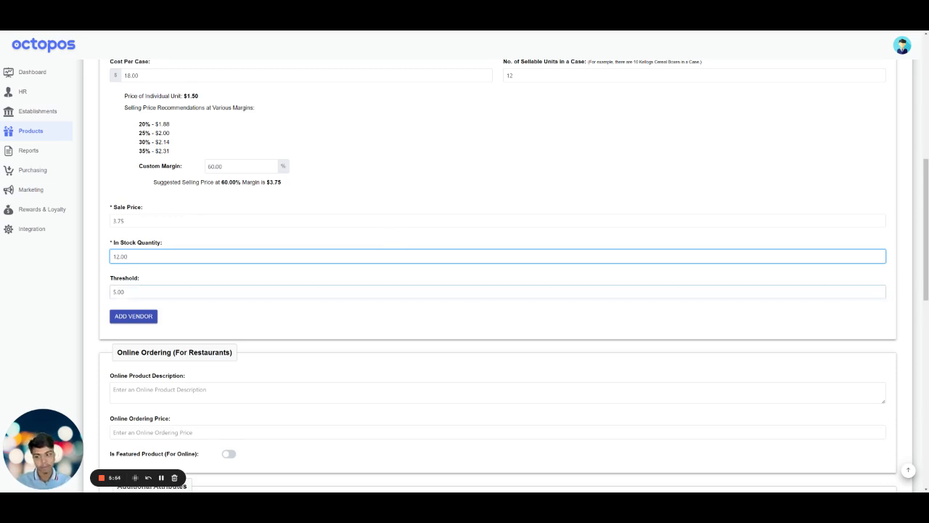
left_click(214, 310)
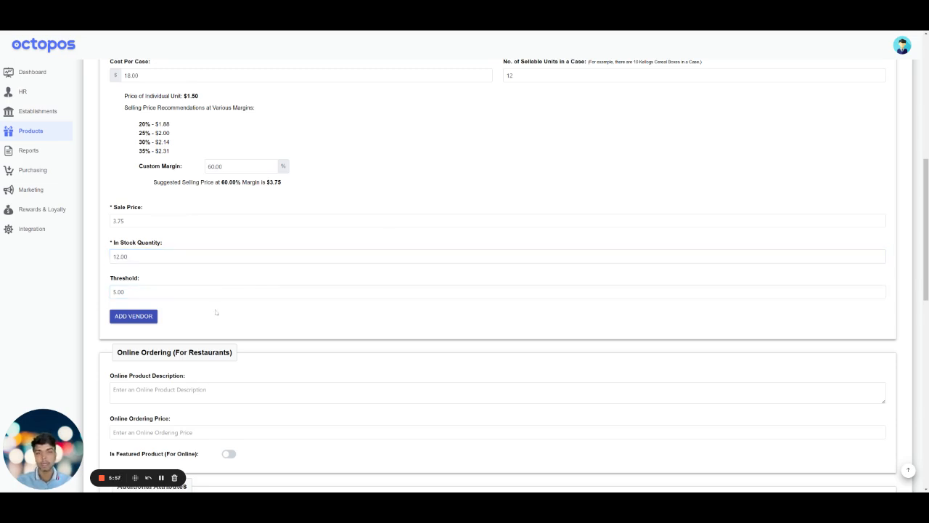
left_click(134, 316)
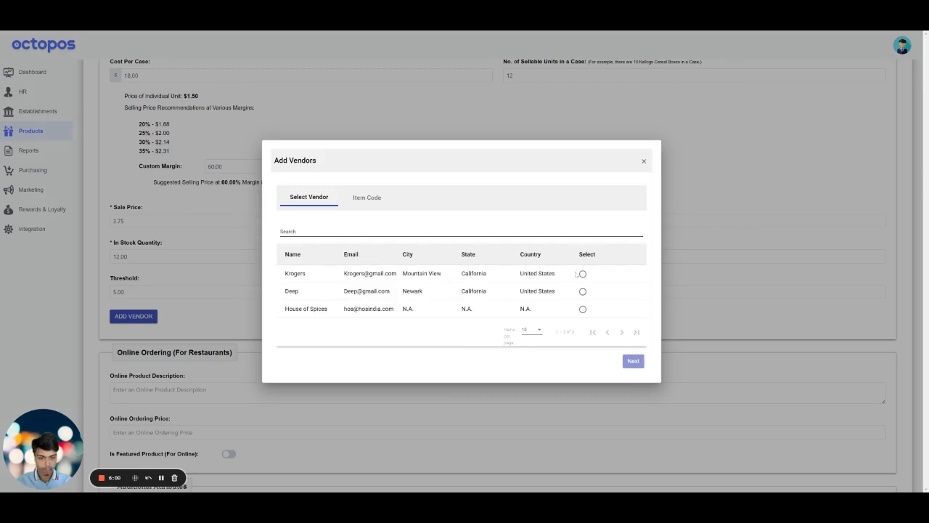
left_click(582, 274)
left_click(633, 361)
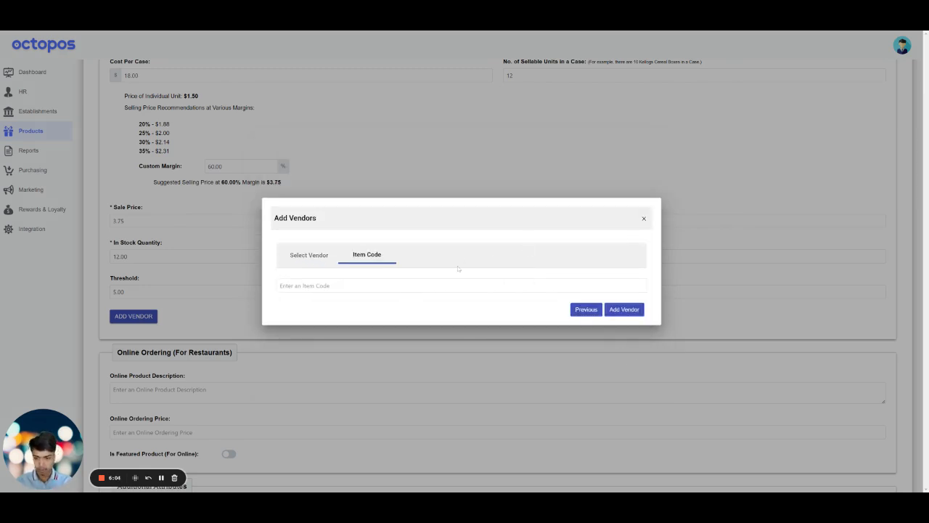
left_click(425, 281)
type("6985")
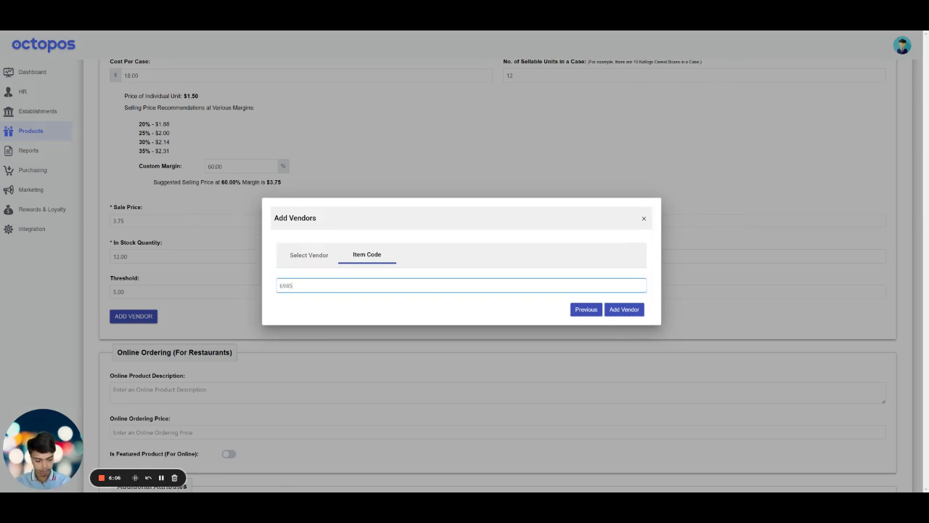
type("321")
left_click(624, 309)
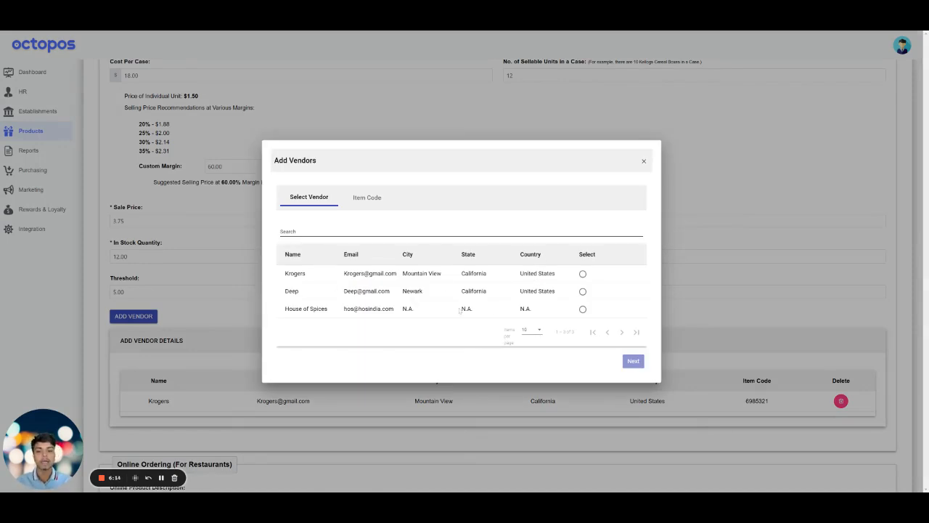
left_click(644, 162)
Examine the online ordering fields and the available modifier sets without filling any of them in
scroll(501, 212, "down", 3)
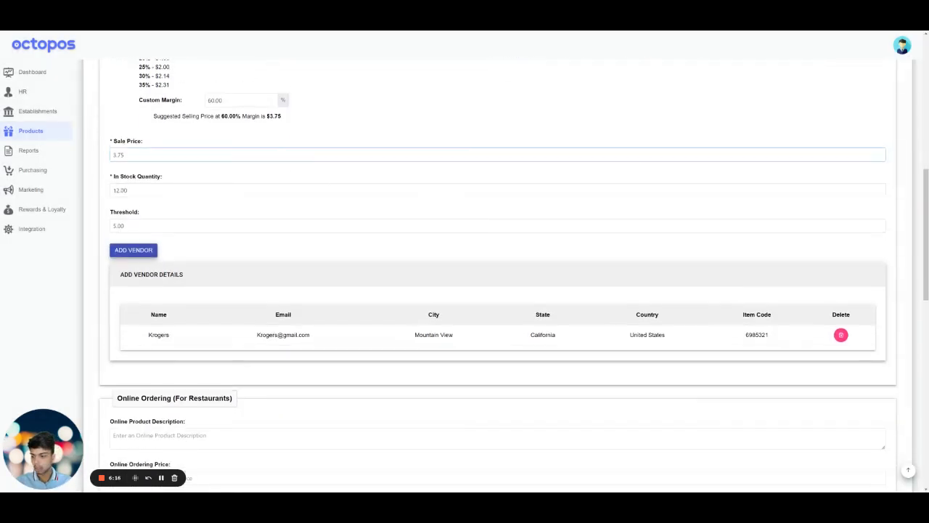
scroll(500, 212, "down", 2)
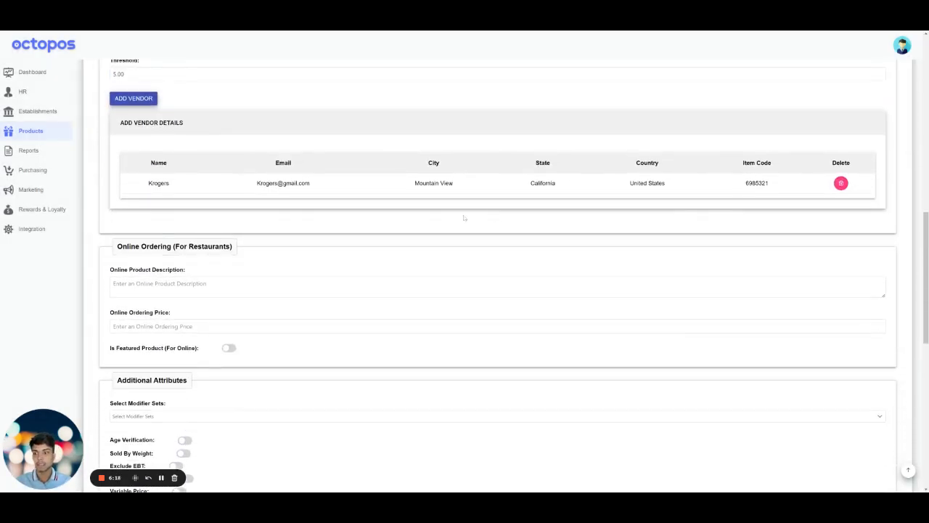
scroll(498, 214, "down", 1)
scroll(447, 240, "down", 1)
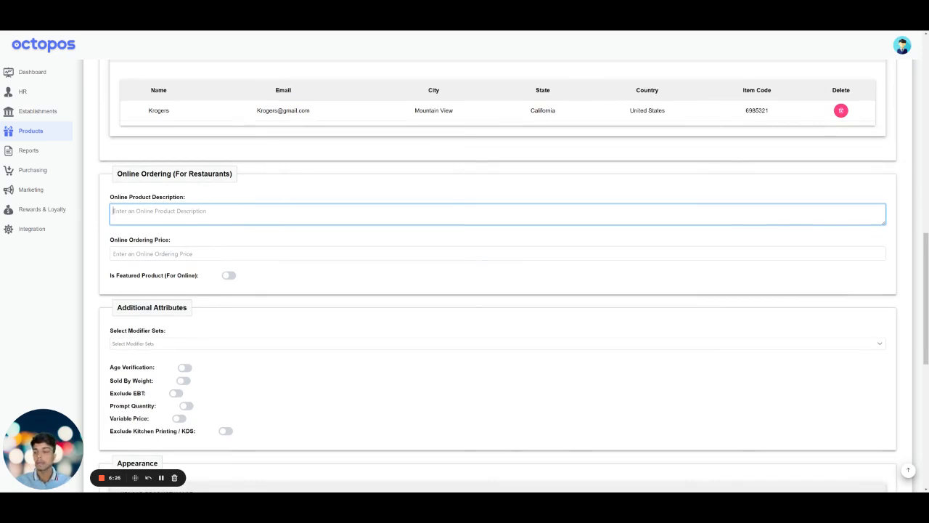
left_click(203, 254)
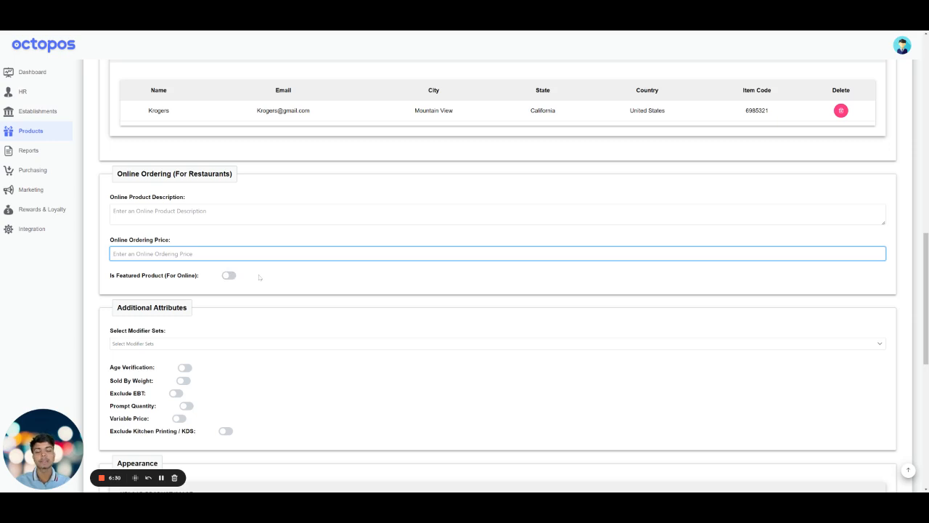
scroll(313, 240, "down", 2)
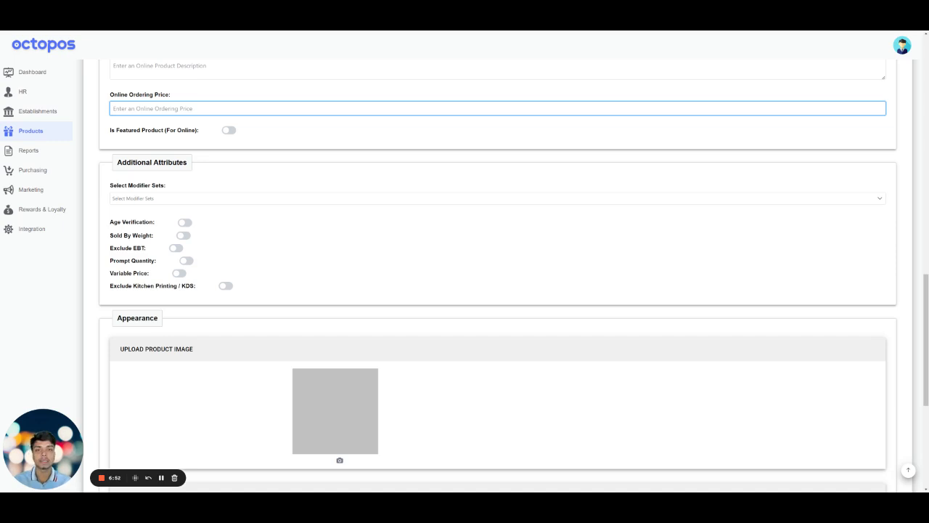
left_click(159, 200)
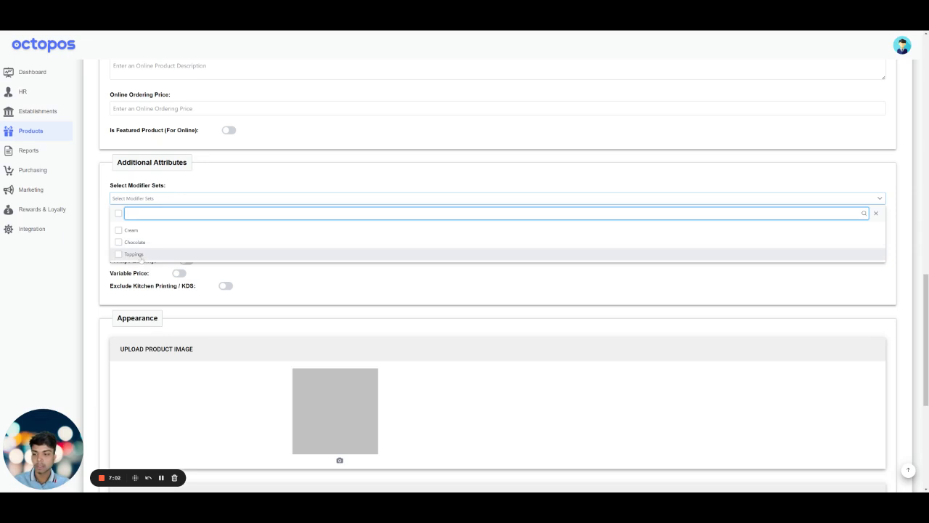
left_click(145, 203)
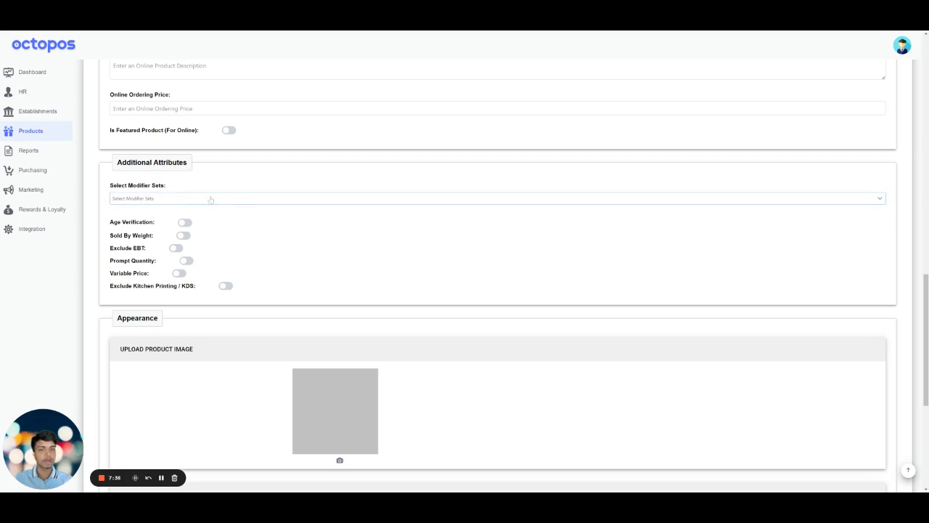
Enable age verification for the product with a minimum age of 21 years
scroll(259, 195, "down", 1)
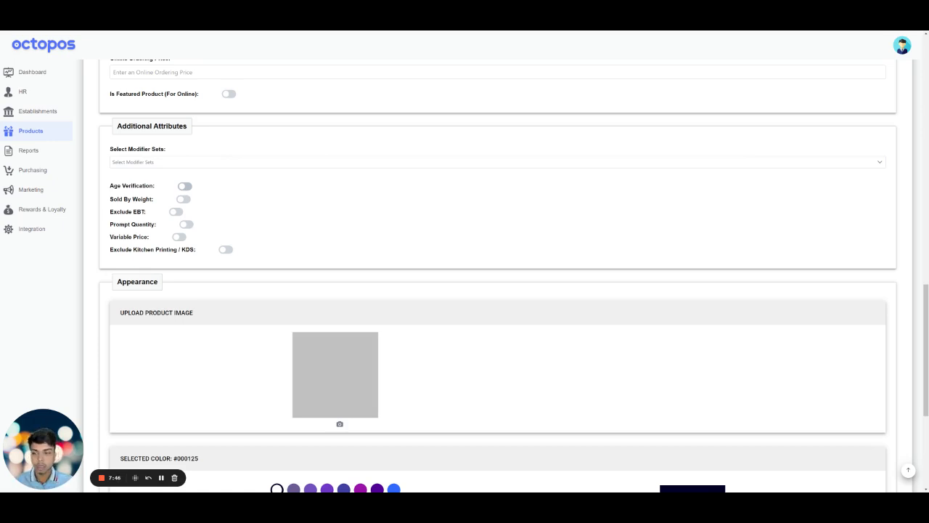
left_click(185, 186)
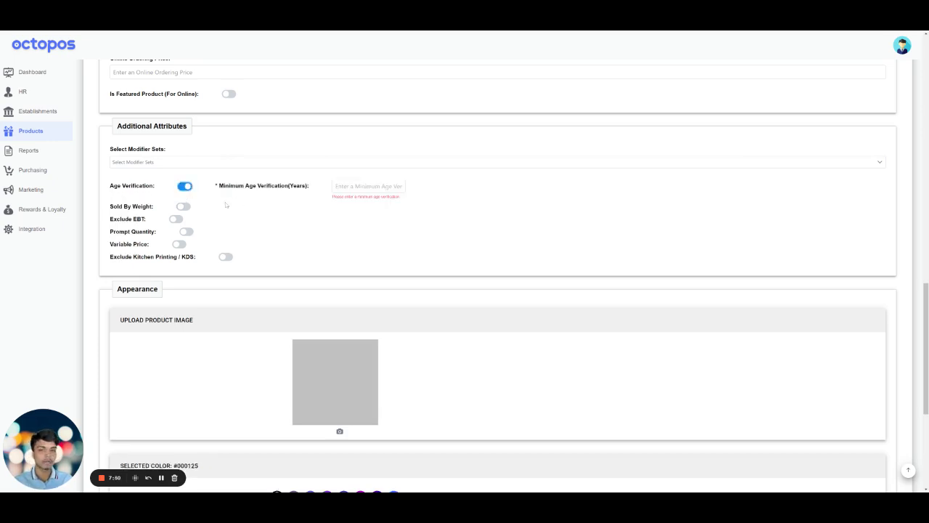
left_click(368, 186)
type("21")
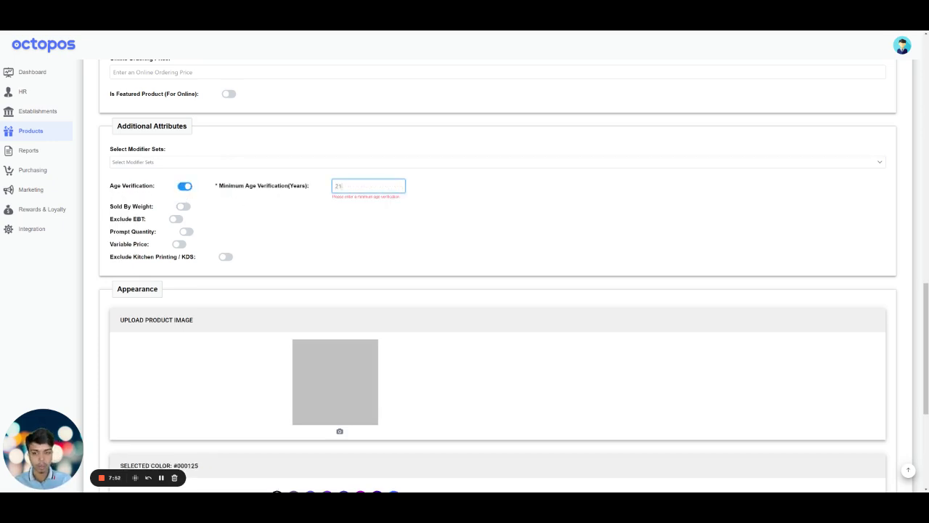
left_click(422, 185)
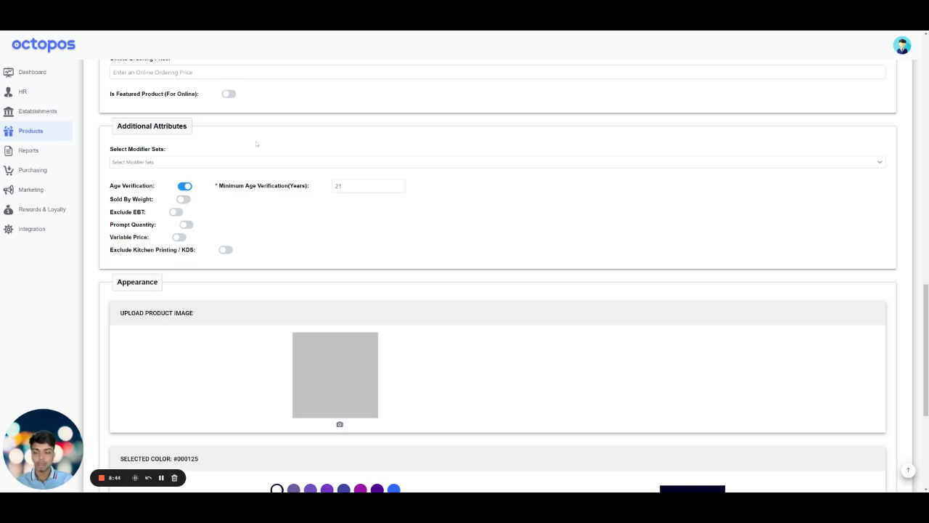
Try the Sold By Weight option and switch it off again
left_click(183, 199)
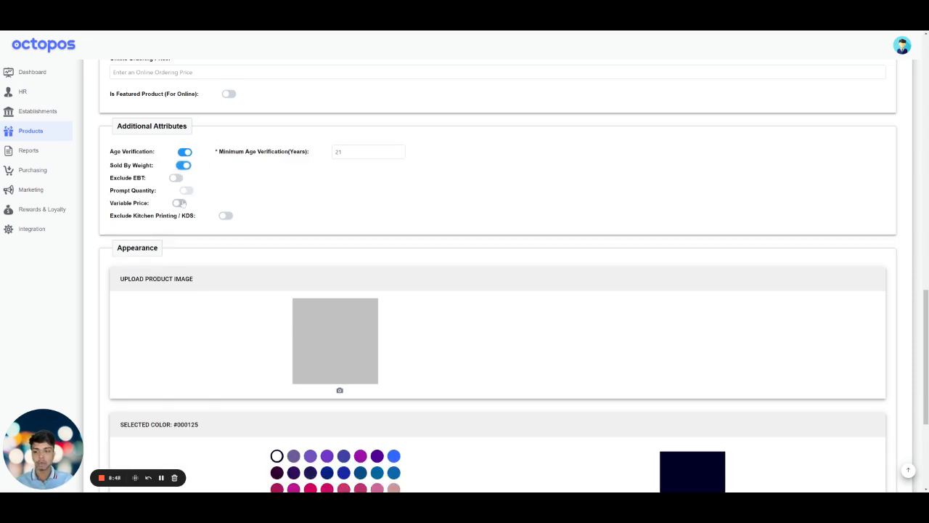
left_click(182, 165)
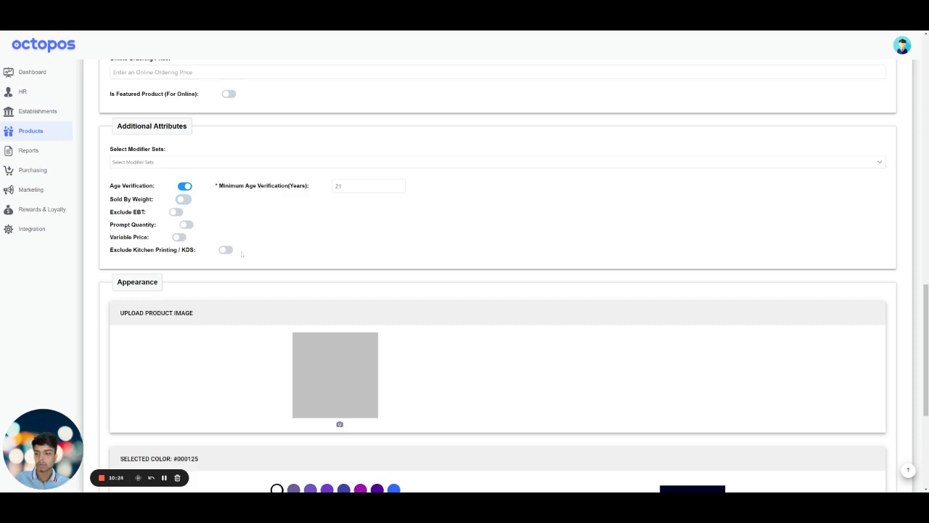
Upload the KitKat logo as the product image
scroll(232, 251, "down", 1)
scroll(302, 198, "down", 1)
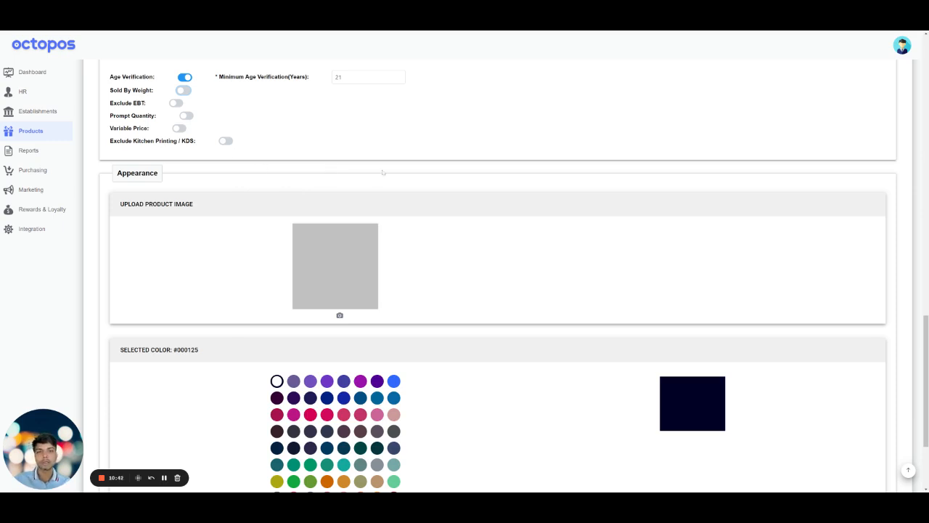
scroll(113, 182, "down", 1)
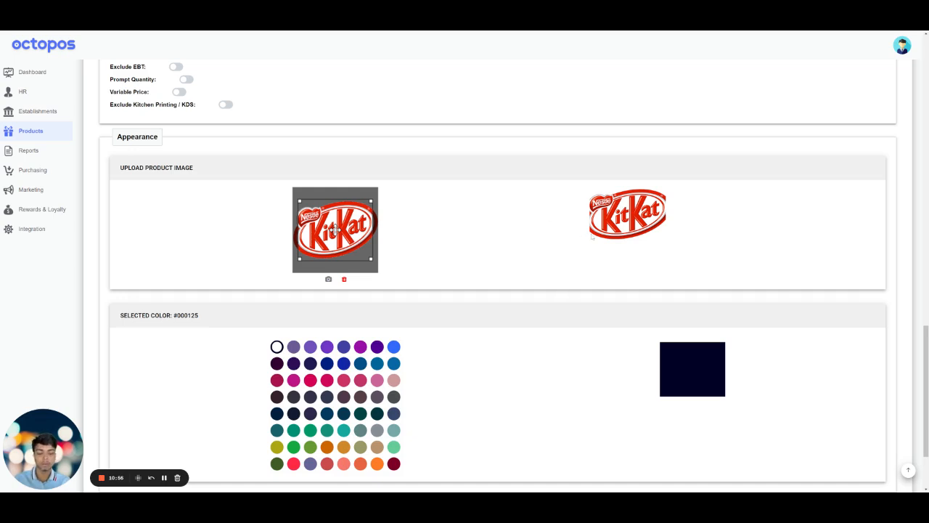
Set the product's colour to bright blue #3268FC and submit the new product
scroll(334, 229, "down", 3)
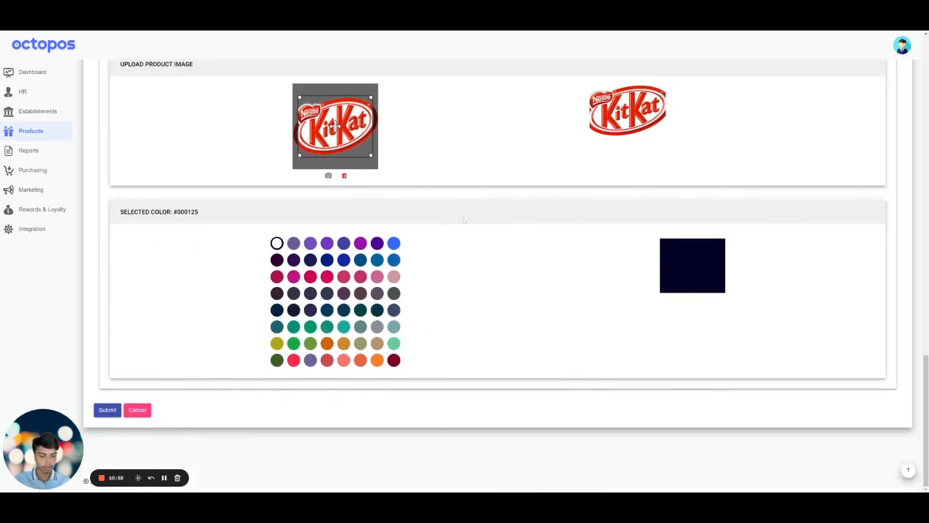
left_click(394, 243)
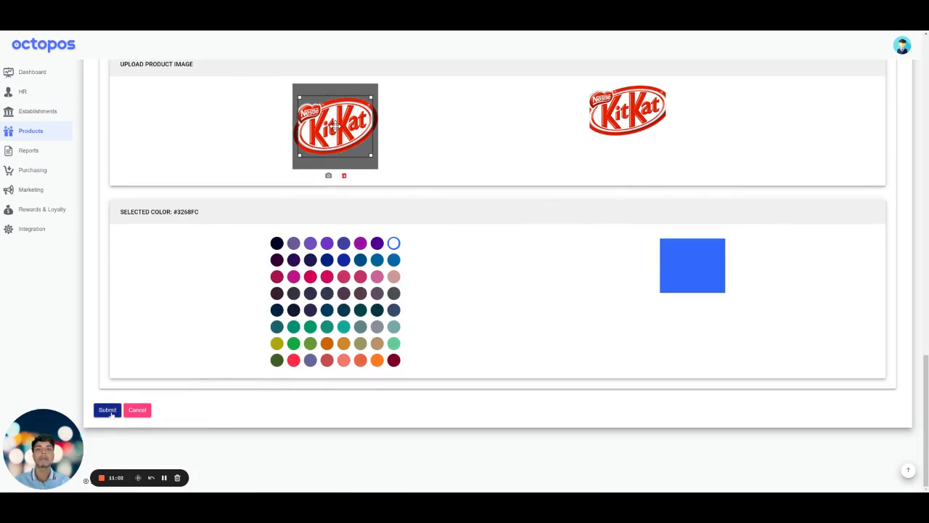
left_click(108, 410)
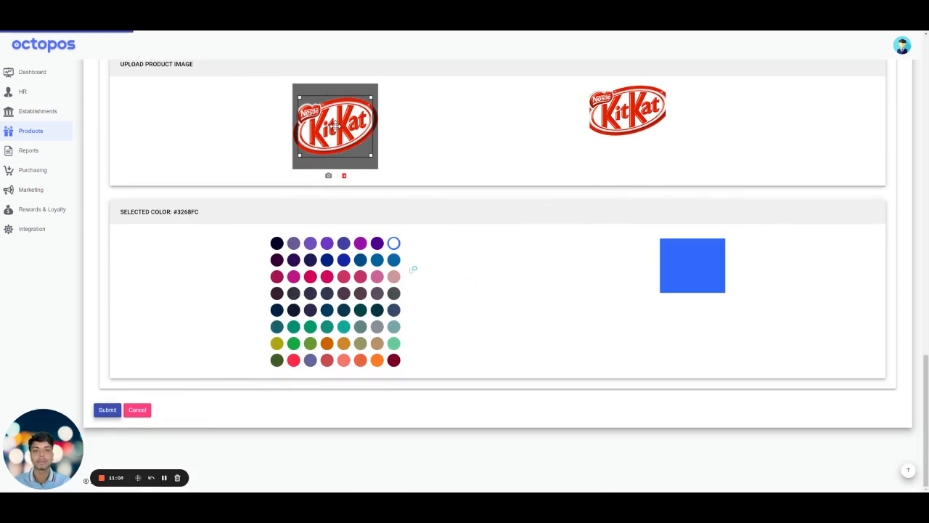